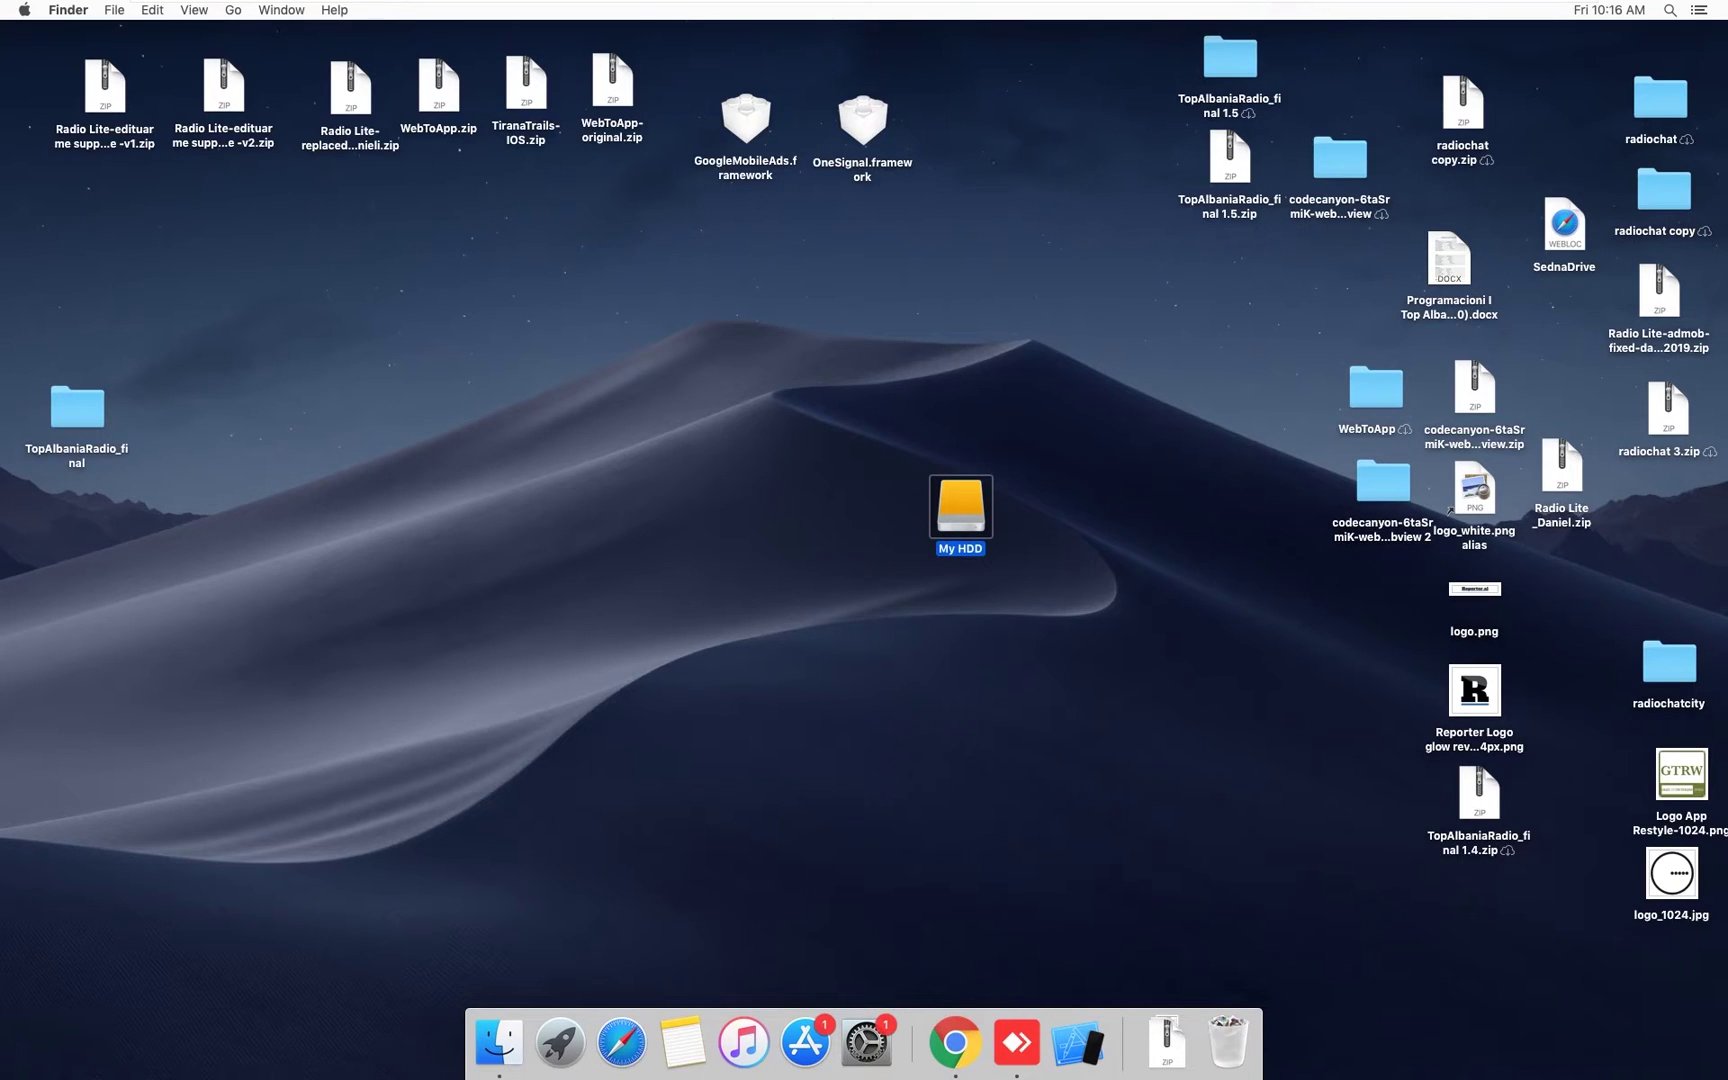
Launch Disk Utility and select the NTFS-formatted external drive My HDD for erasing
{"action": "left_click", "coordinate": [868, 1042]}
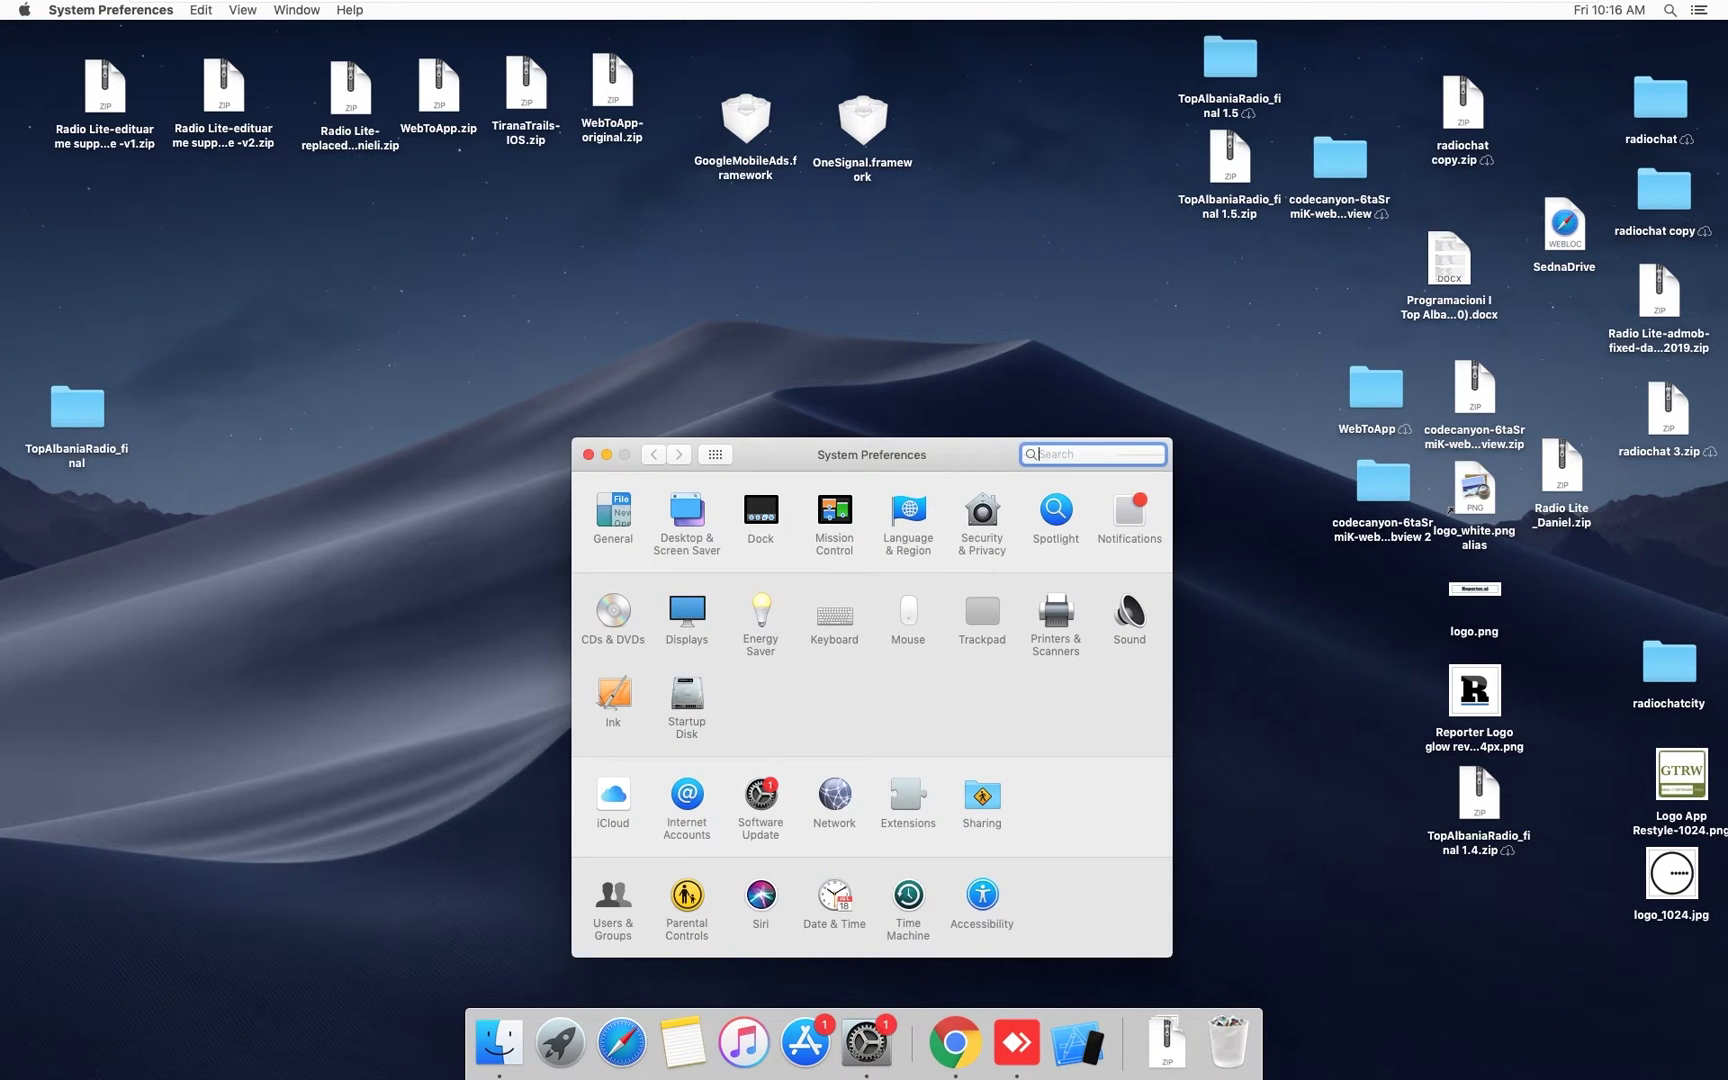
{"action": "type", "text": "disc u"}
{"action": "key", "text": "Return"}
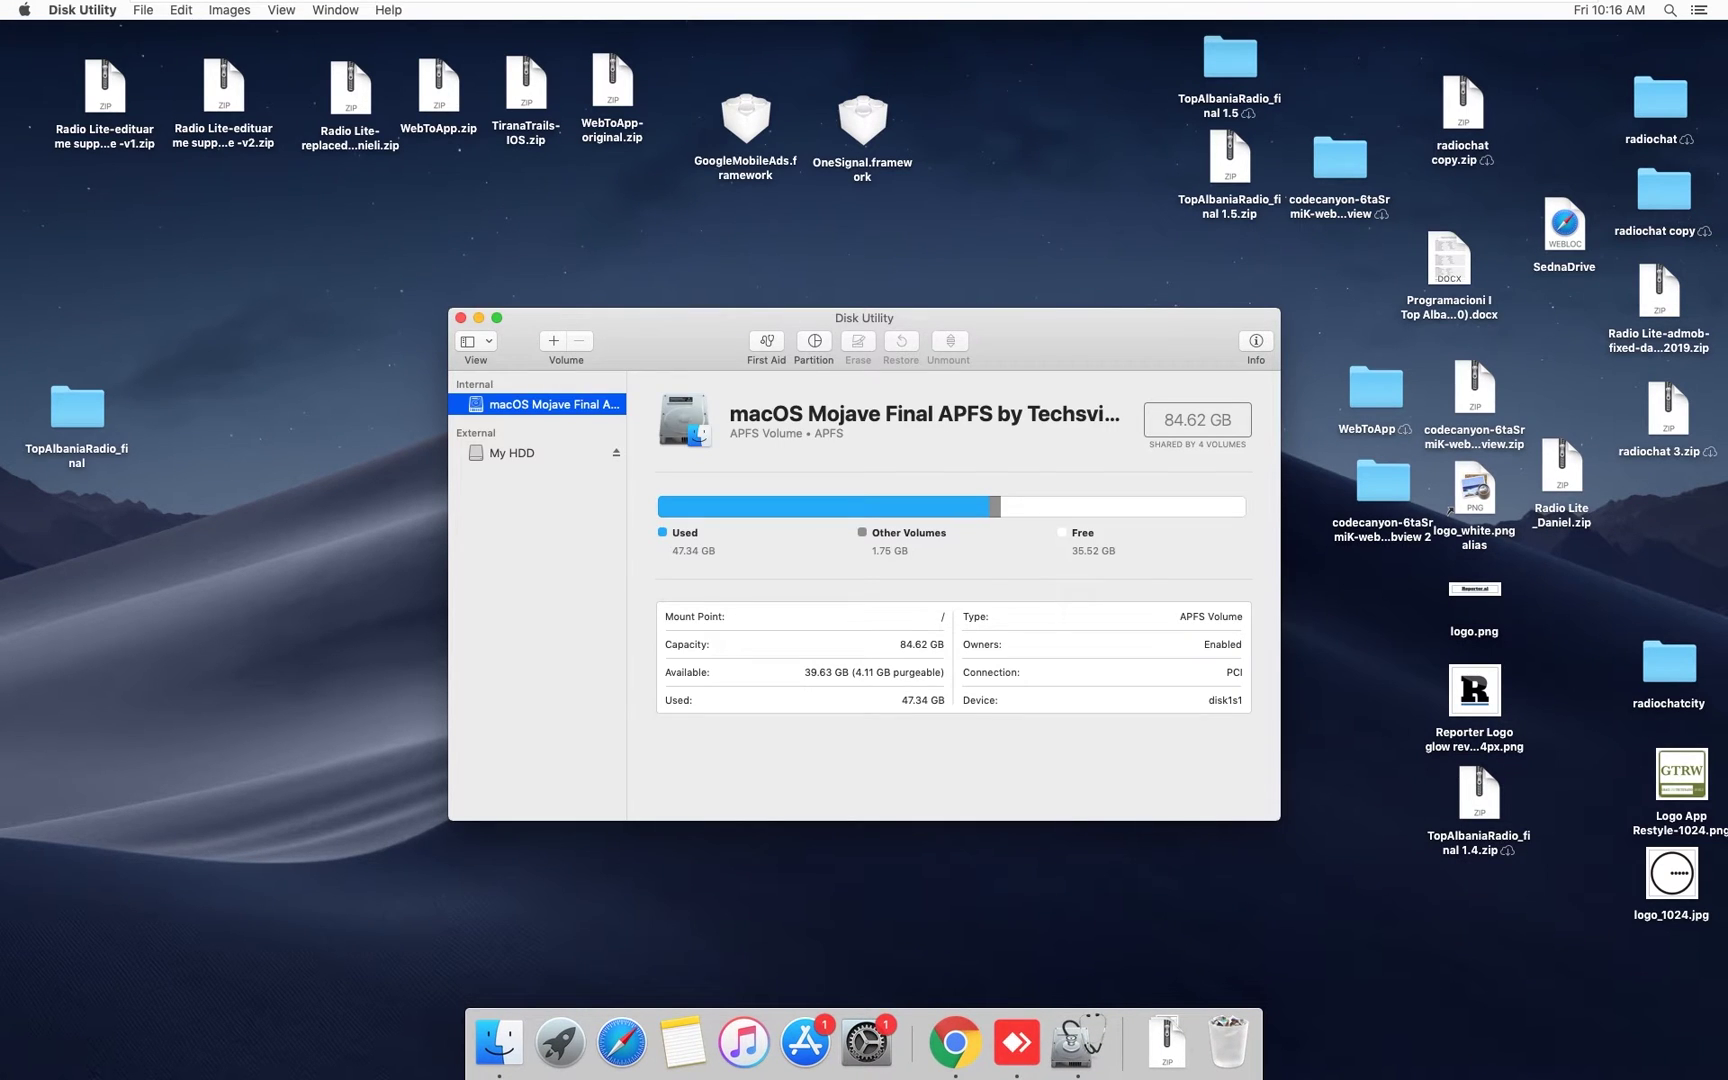
{"action": "left_click", "coordinate": [512, 453]}
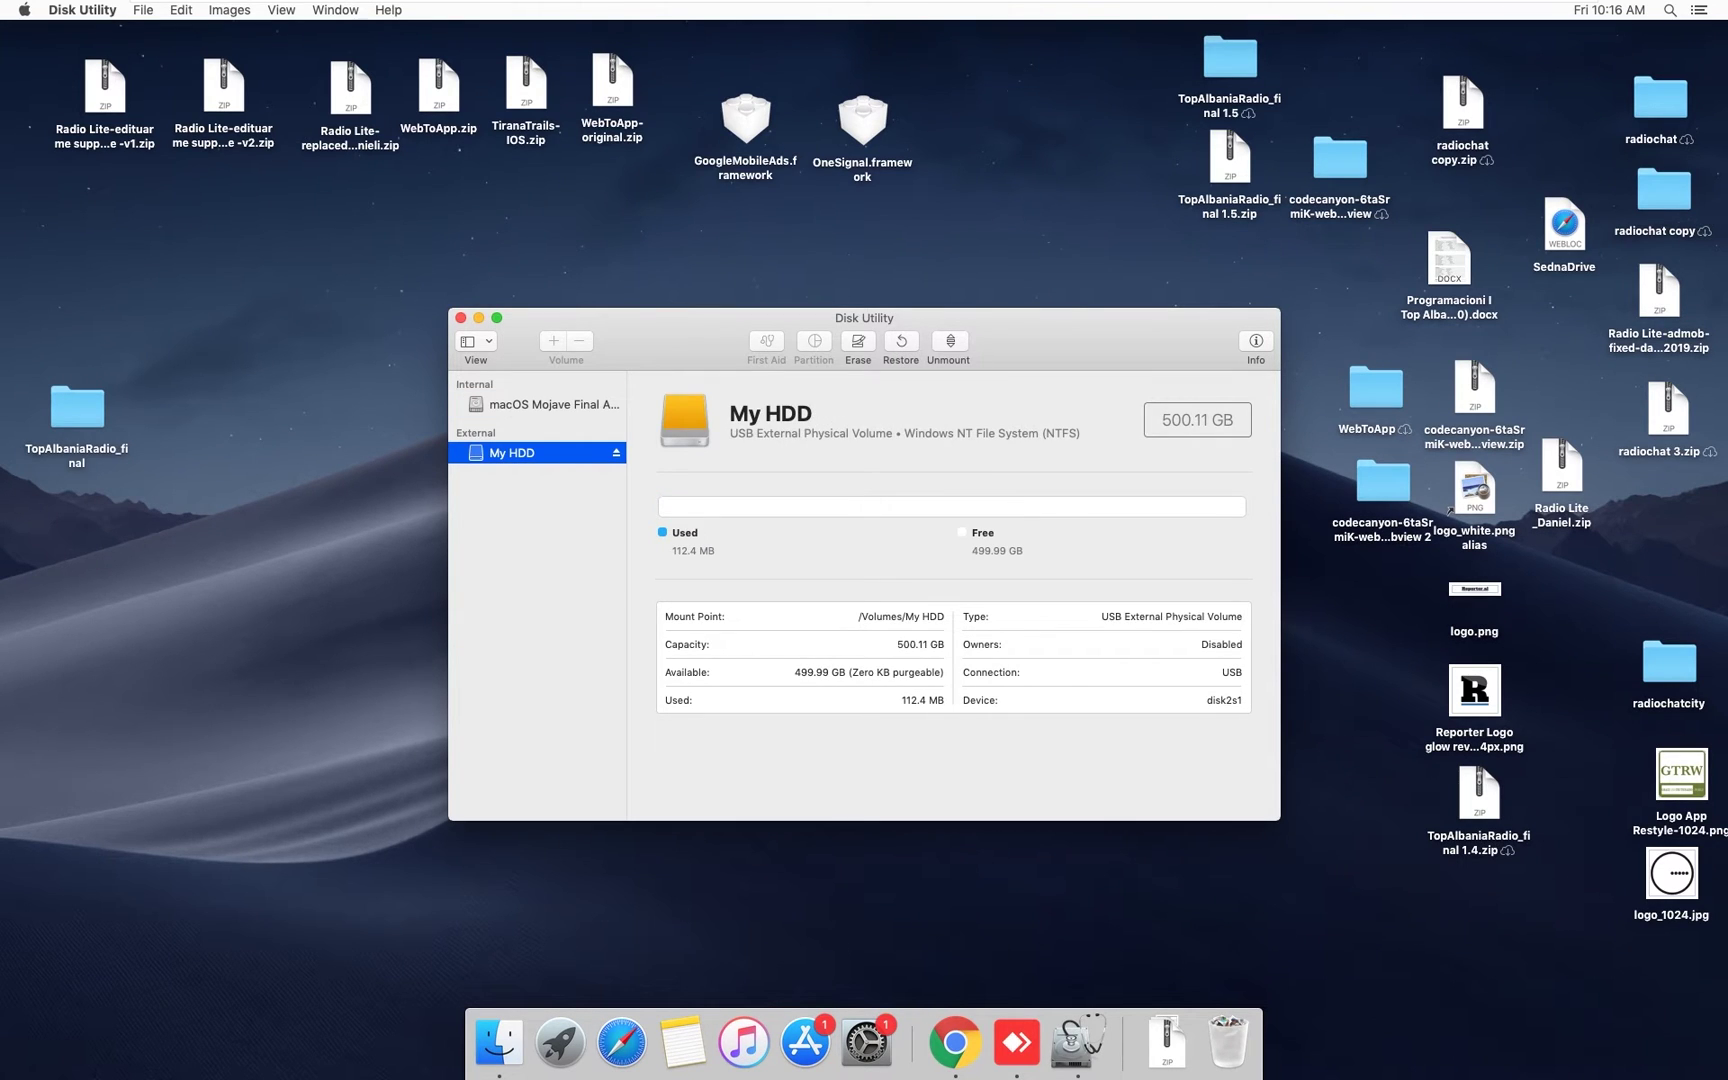
{"action": "left_click", "coordinate": [857, 342]}
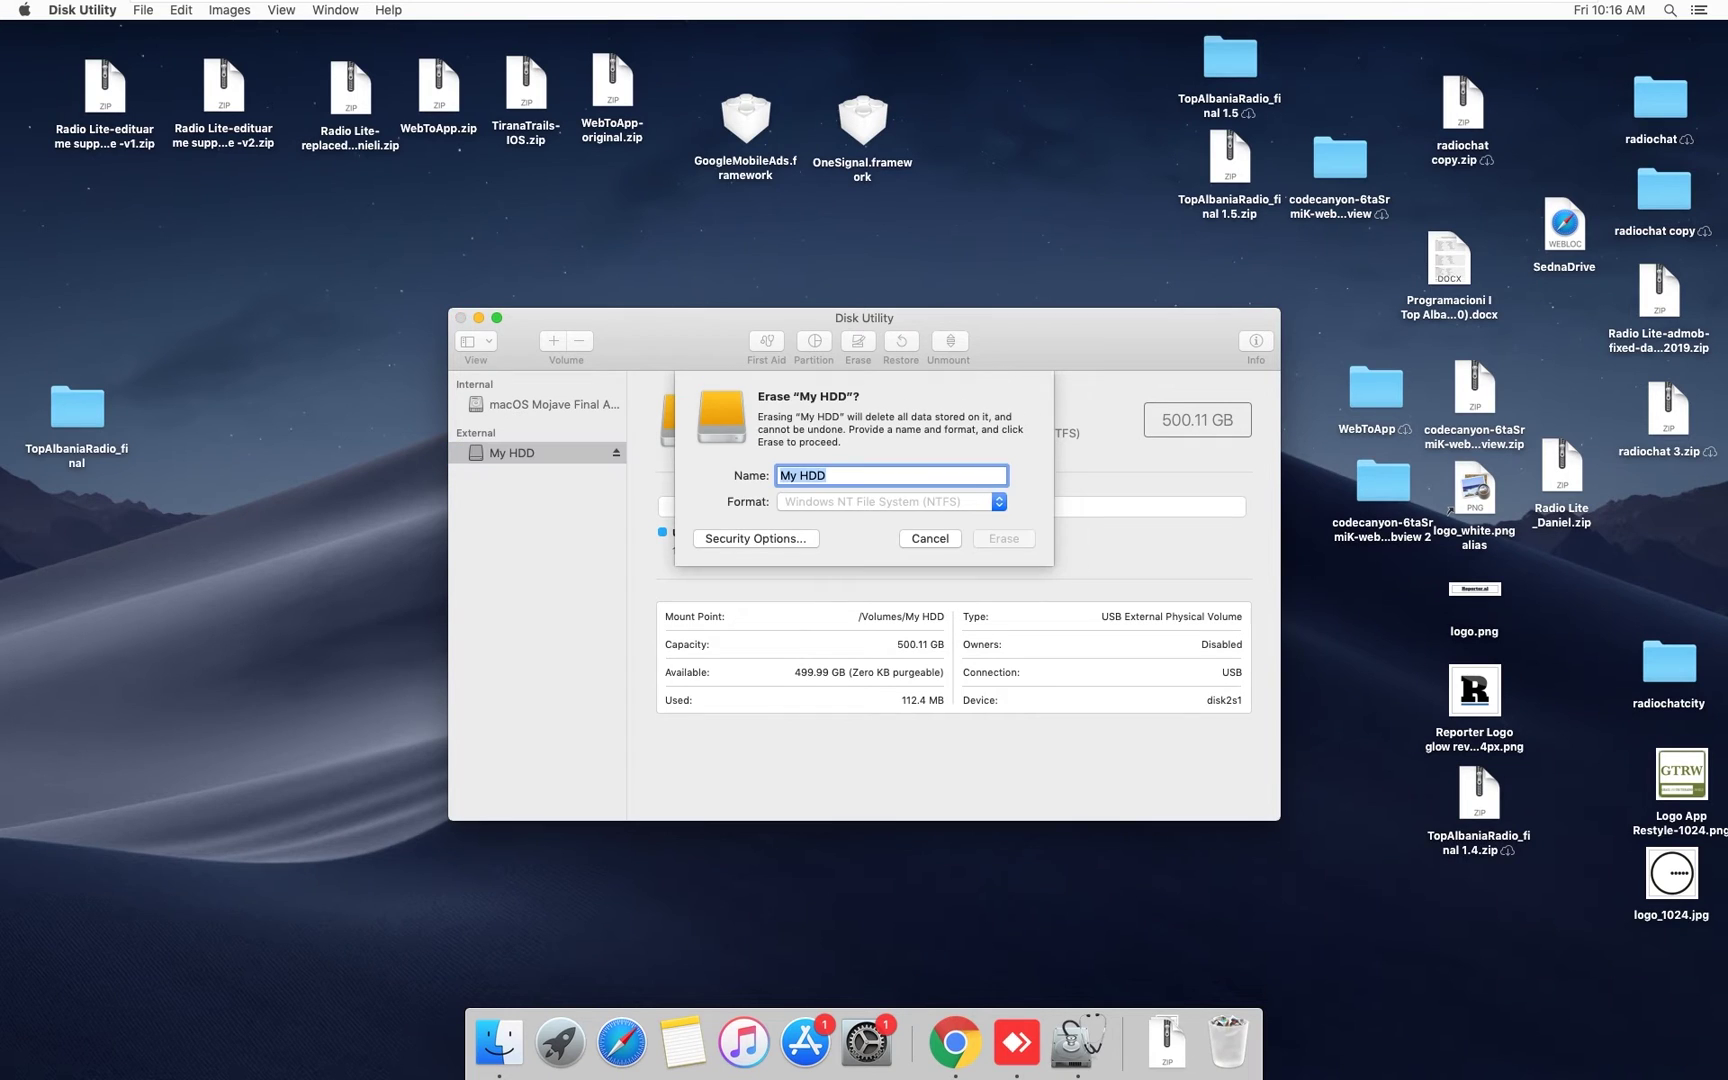
Review My HDD's format options, leaving the name and NTFS format unchanged
{"action": "left_click", "coordinate": [892, 502]}
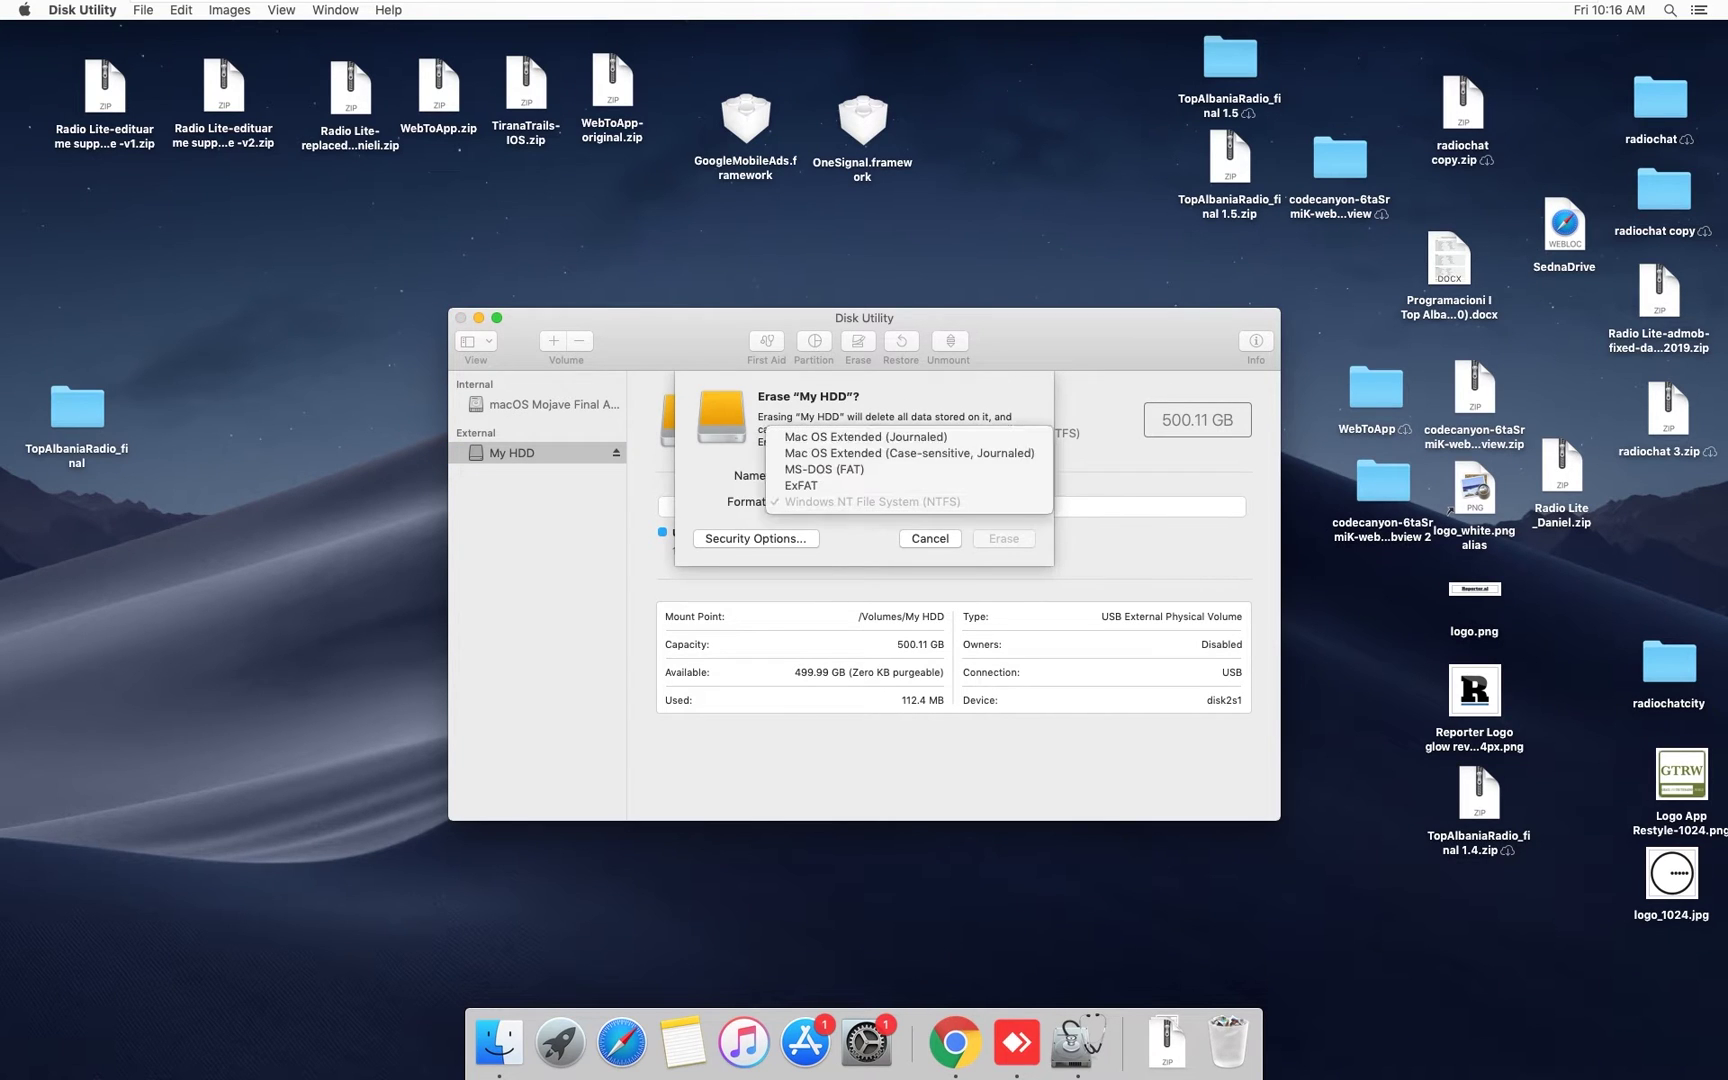
{"action": "key", "text": "Escape"}
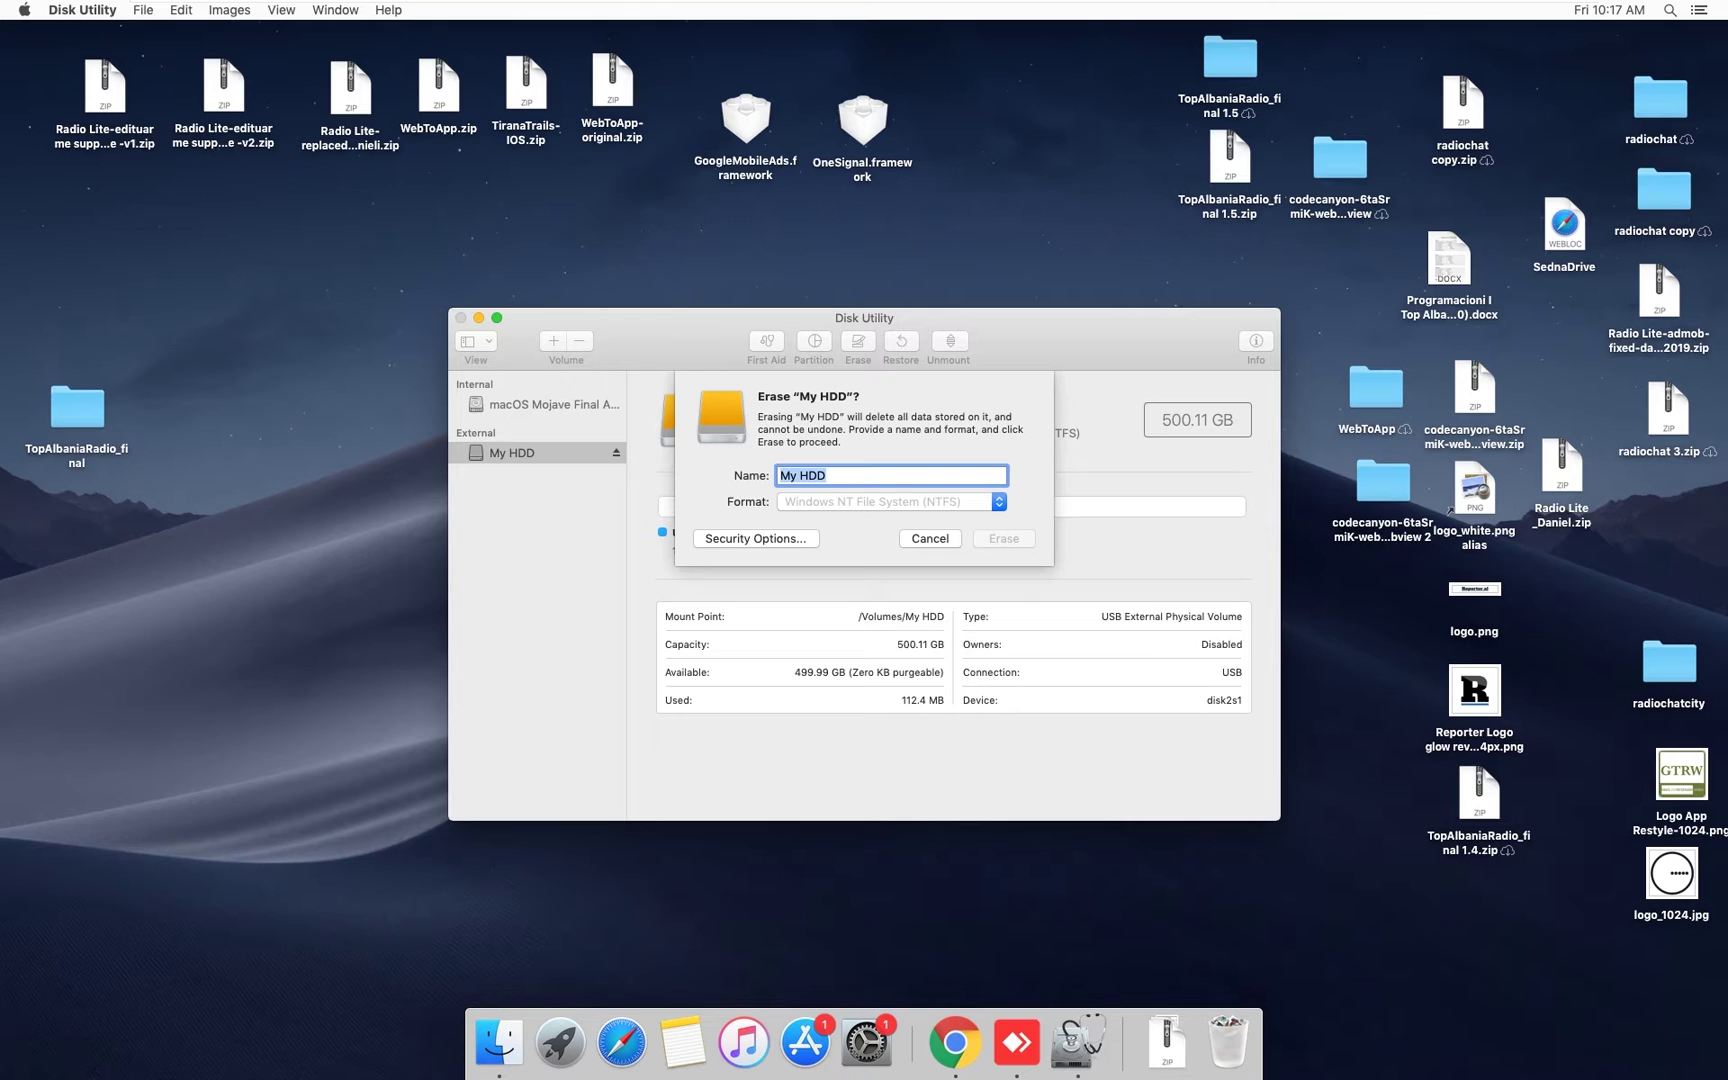
{"action": "key", "text": "Right"}
Select 'HDD' in the drive name to rename it My Personal HDD
{"action": "left_click", "coordinate": [891, 501]}
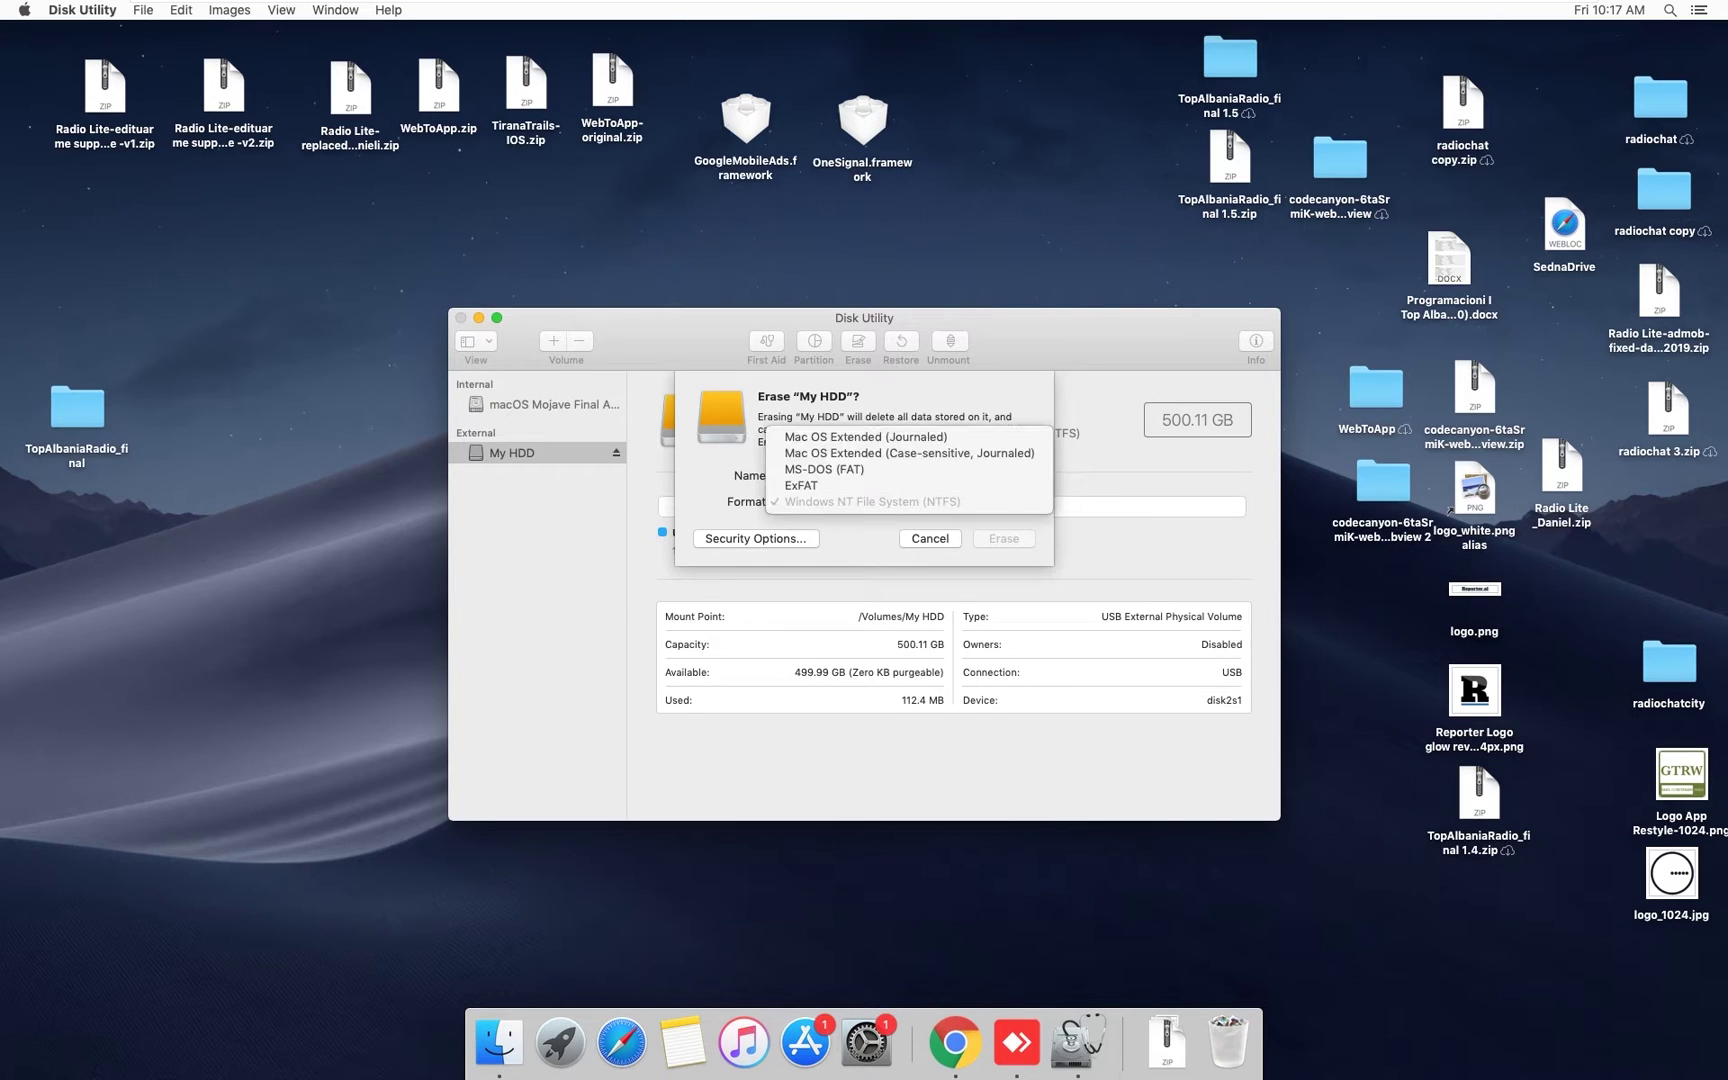
{"action": "key", "text": "Escape"}
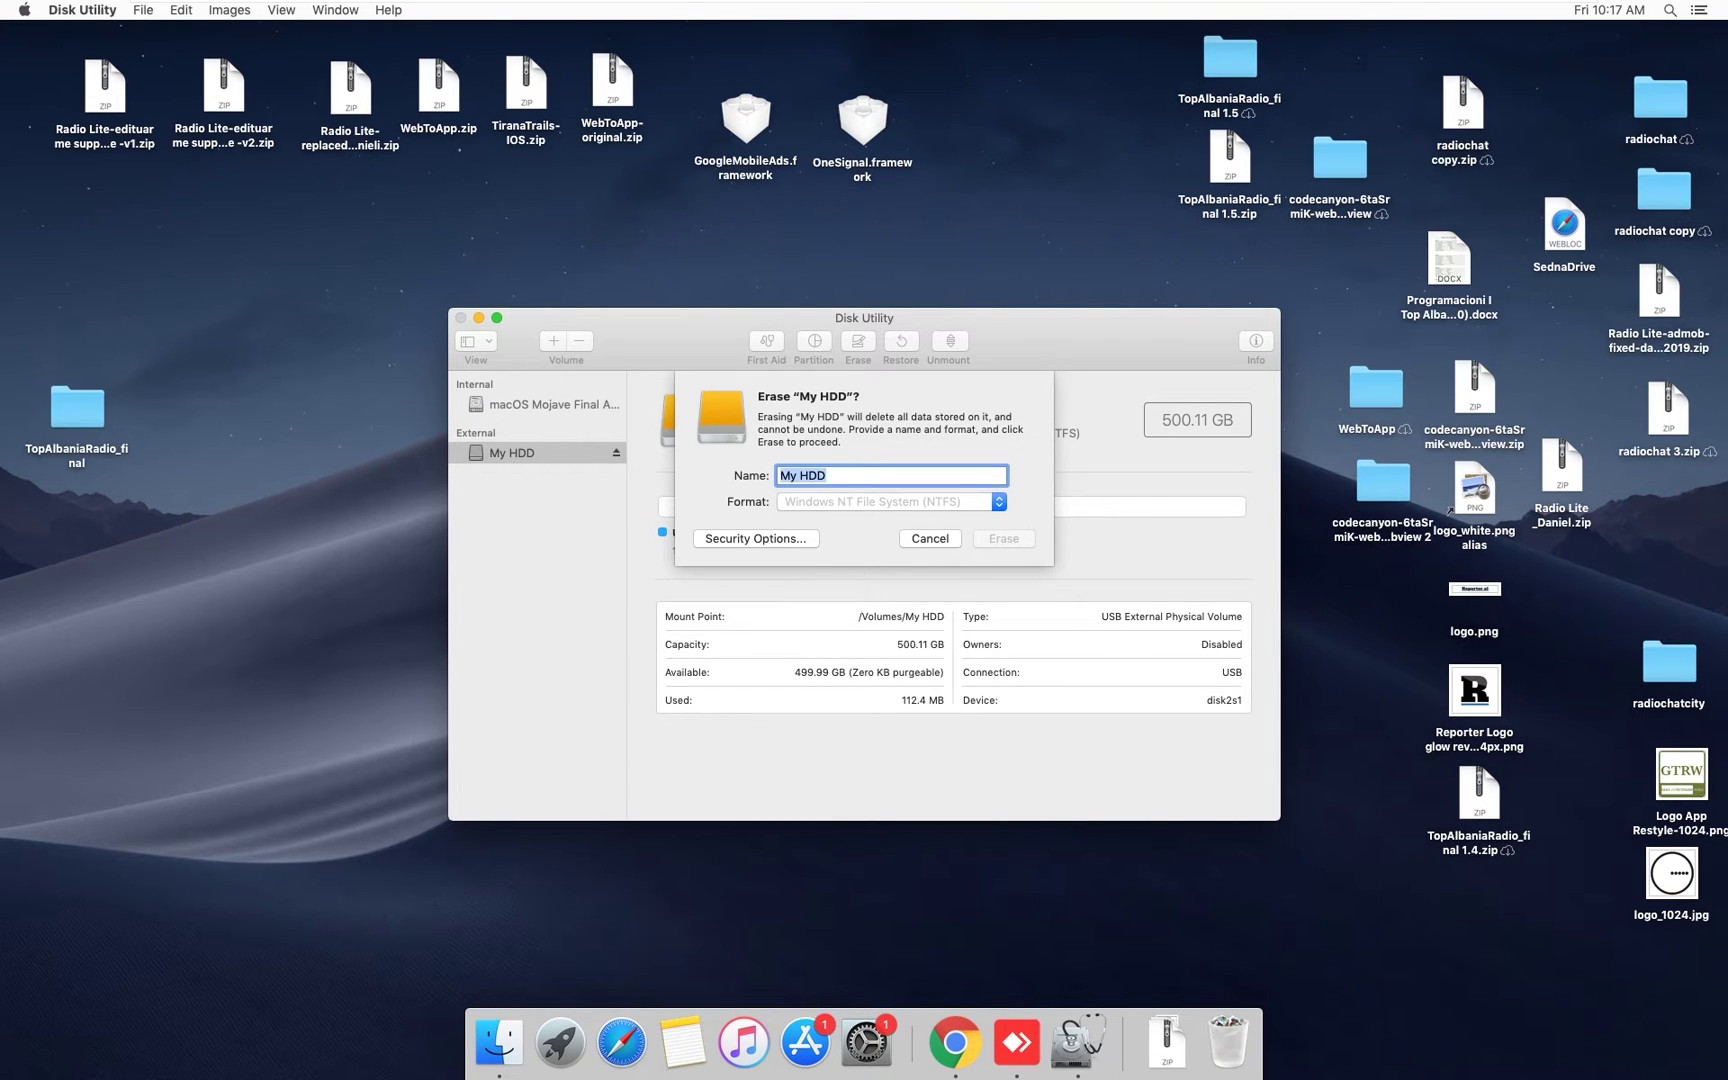
{"action": "key", "text": "shift+alt+Left"}
{"action": "type", "text": "Personal"}
{"action": "type", "text": " HDD"}
Erase the drive with the Mac OS Extended (Journaled) format
{"action": "left_click", "coordinate": [891, 501]}
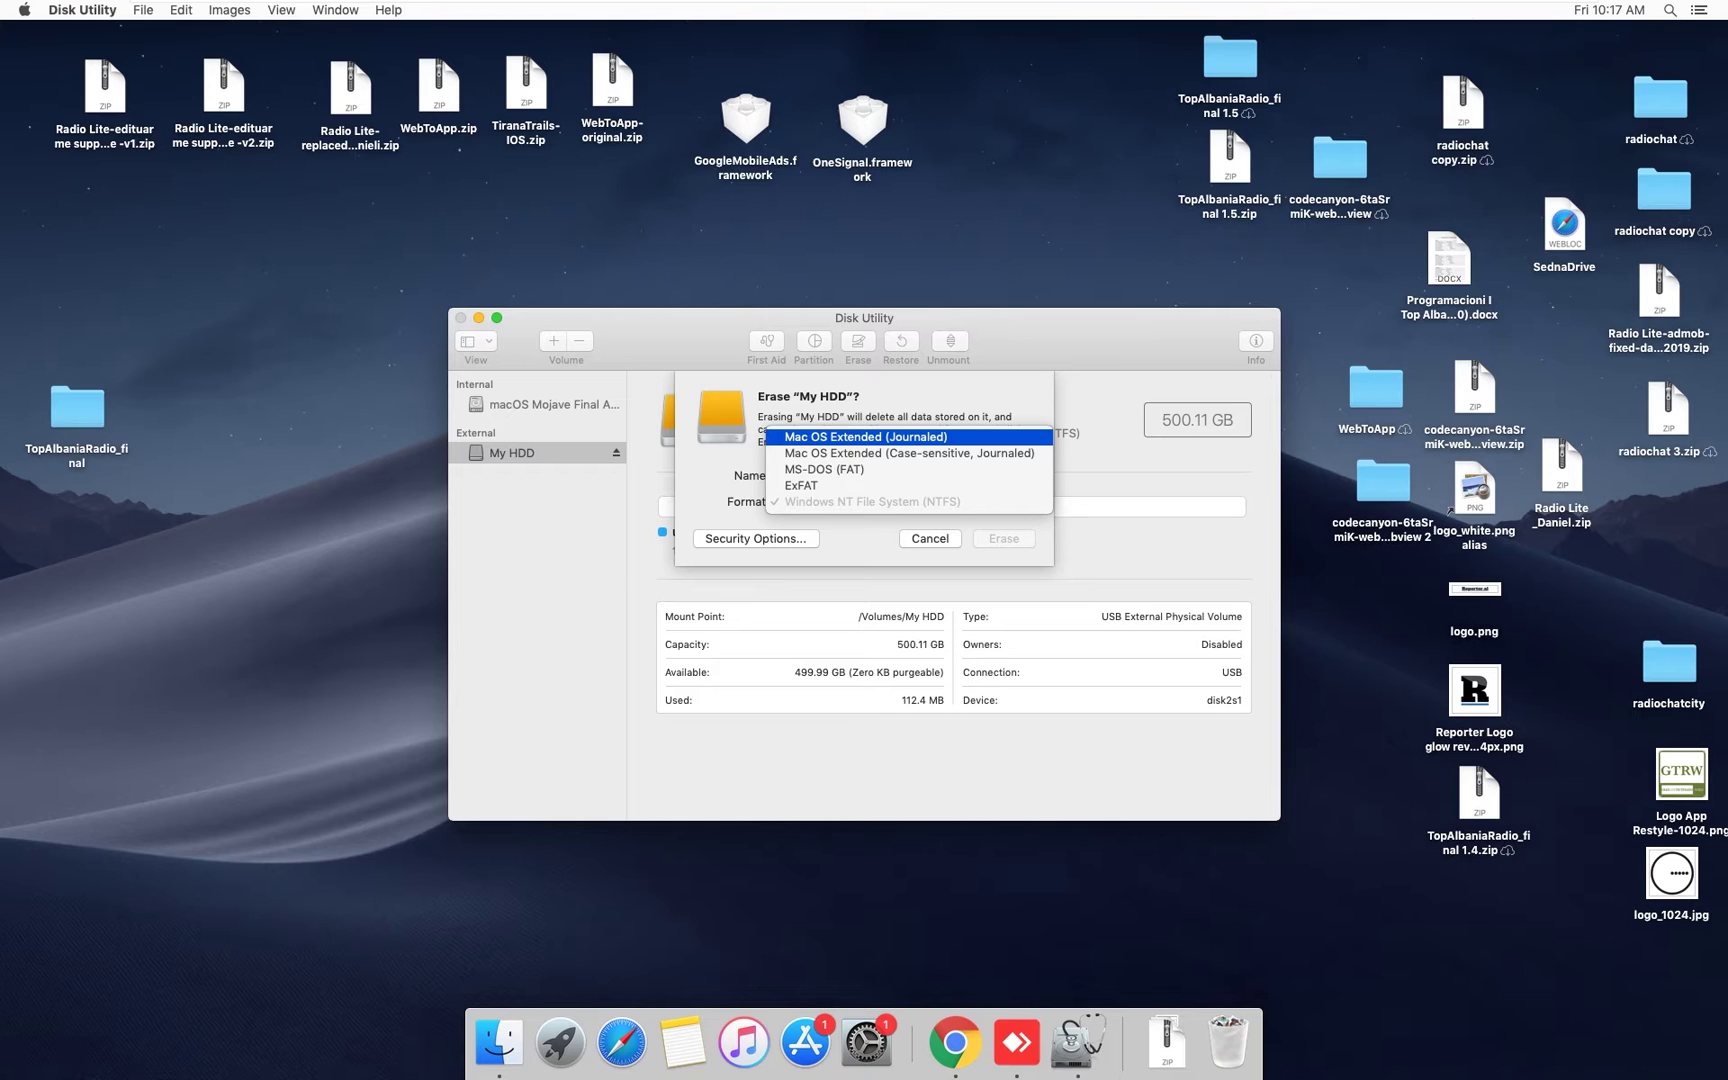
{"action": "left_click", "coordinate": [891, 436]}
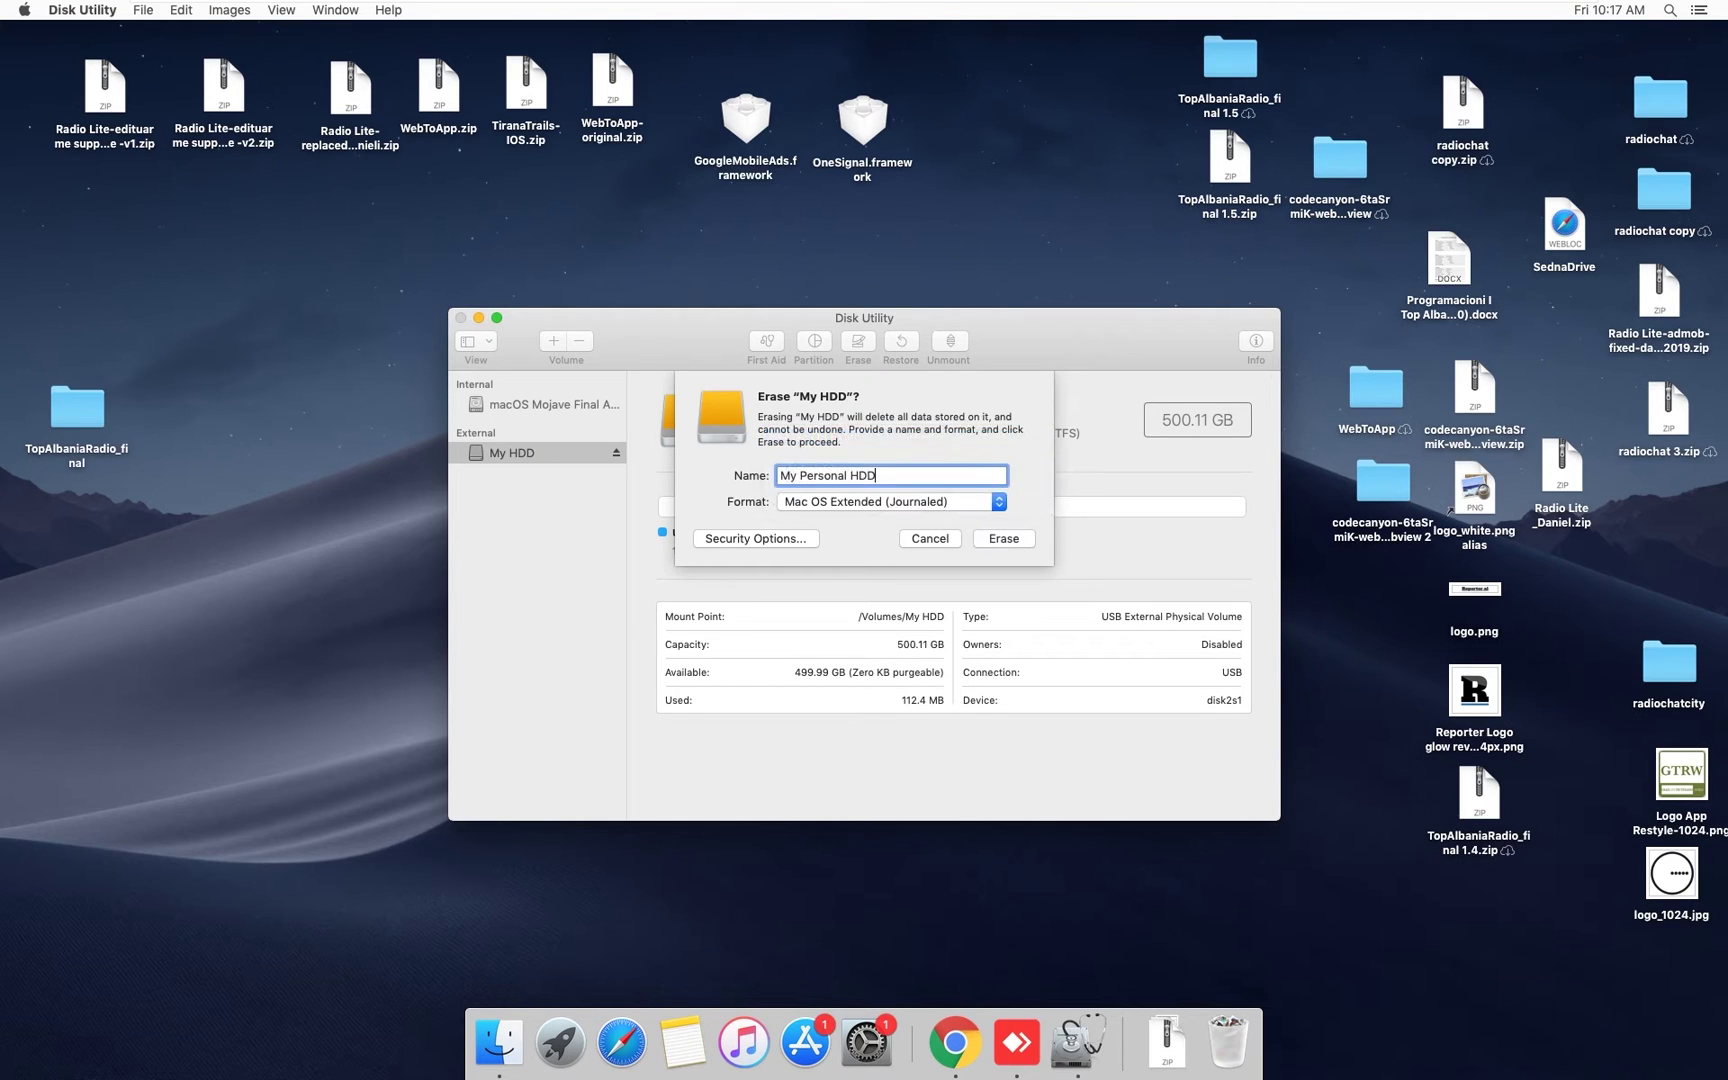
{"action": "left_click", "coordinate": [1003, 537]}
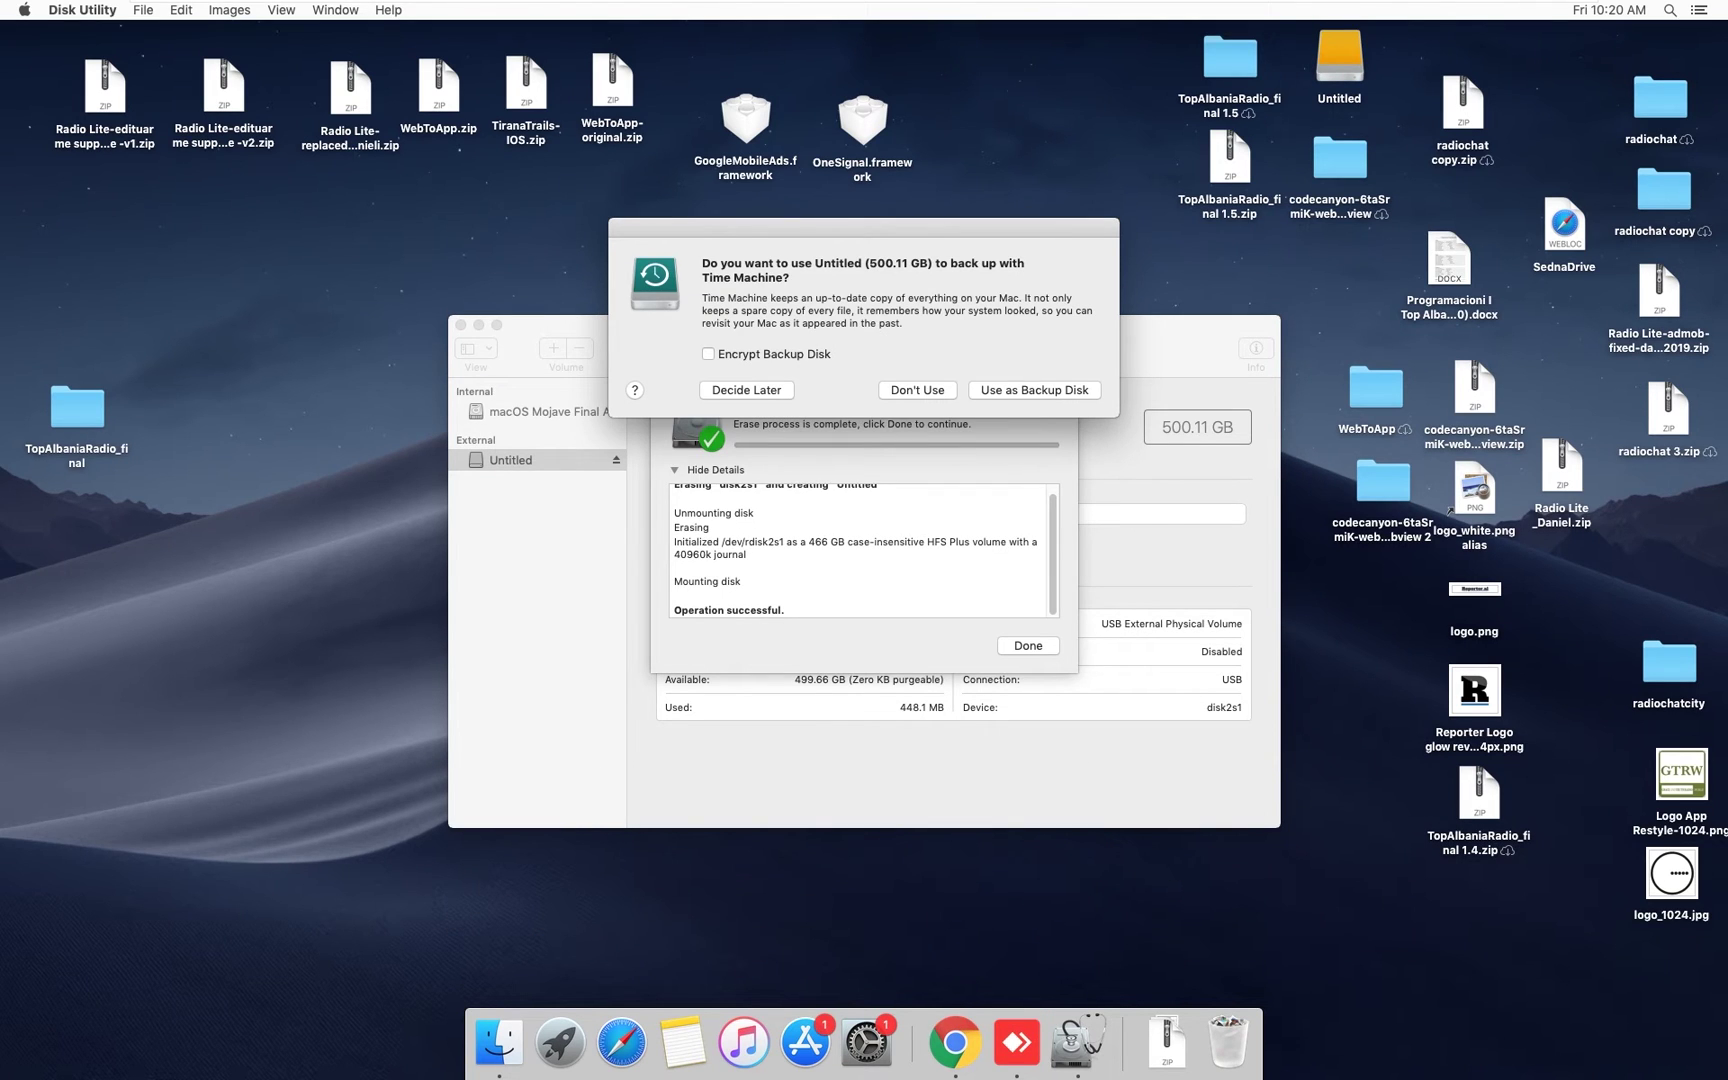
Decline Time Machine for the drive and dismiss the completed erase report
{"action": "left_click", "coordinate": [918, 390]}
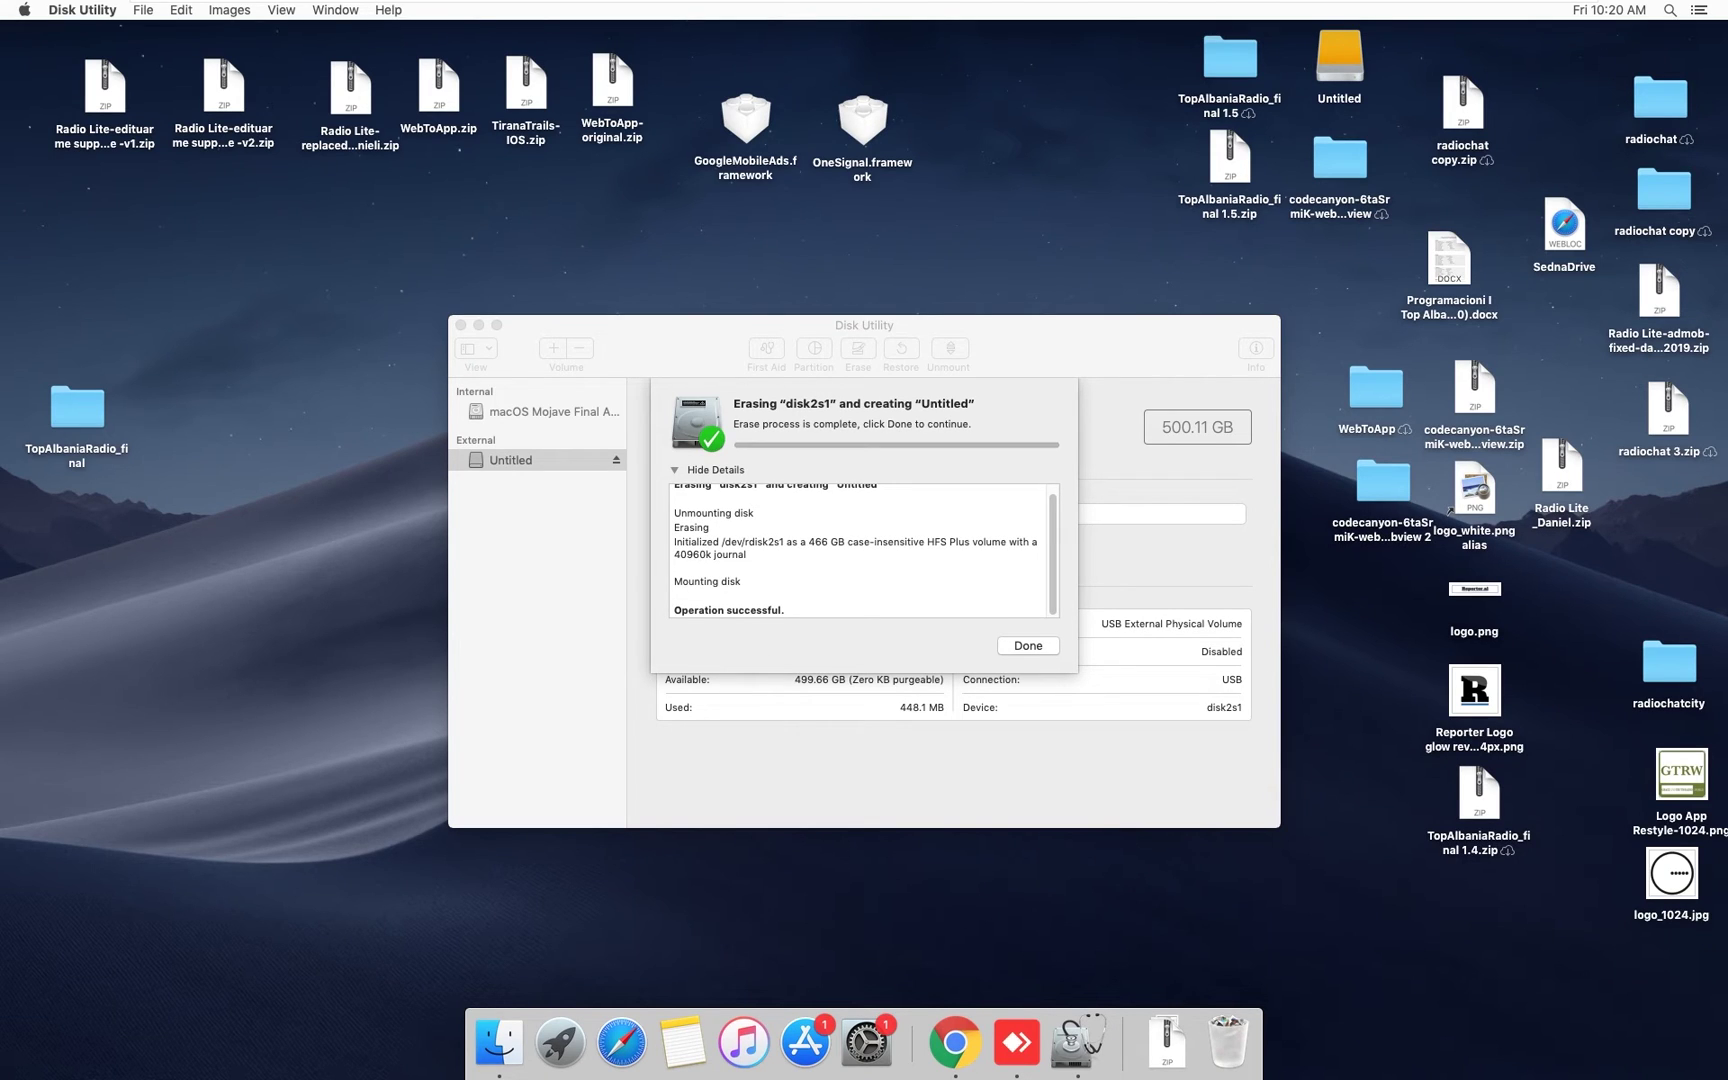
{"action": "key", "text": "Return"}
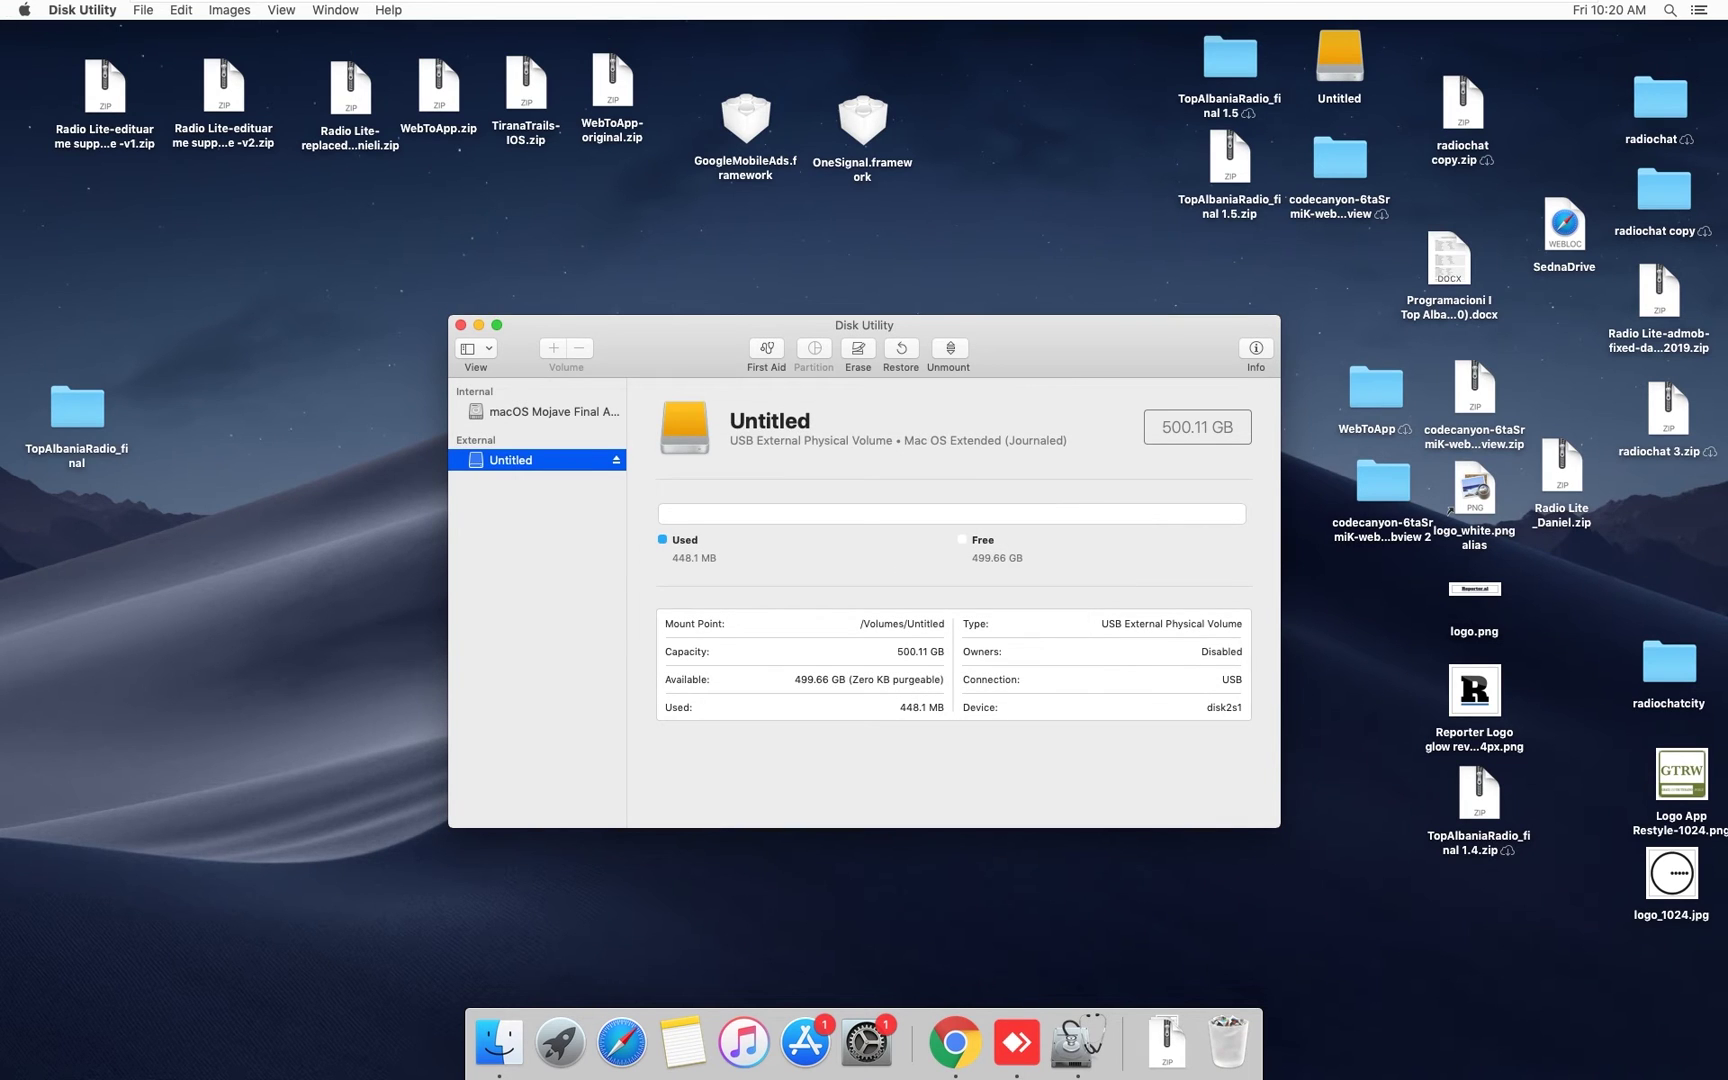
Move Disk Utility aside and drag the Untitled drive icon toward the desktop middle
{"action": "left_click_drag", "start_coordinate": [756, 324], "coordinate": [568, 316]}
{"action": "left_click", "coordinate": [1339, 61]}
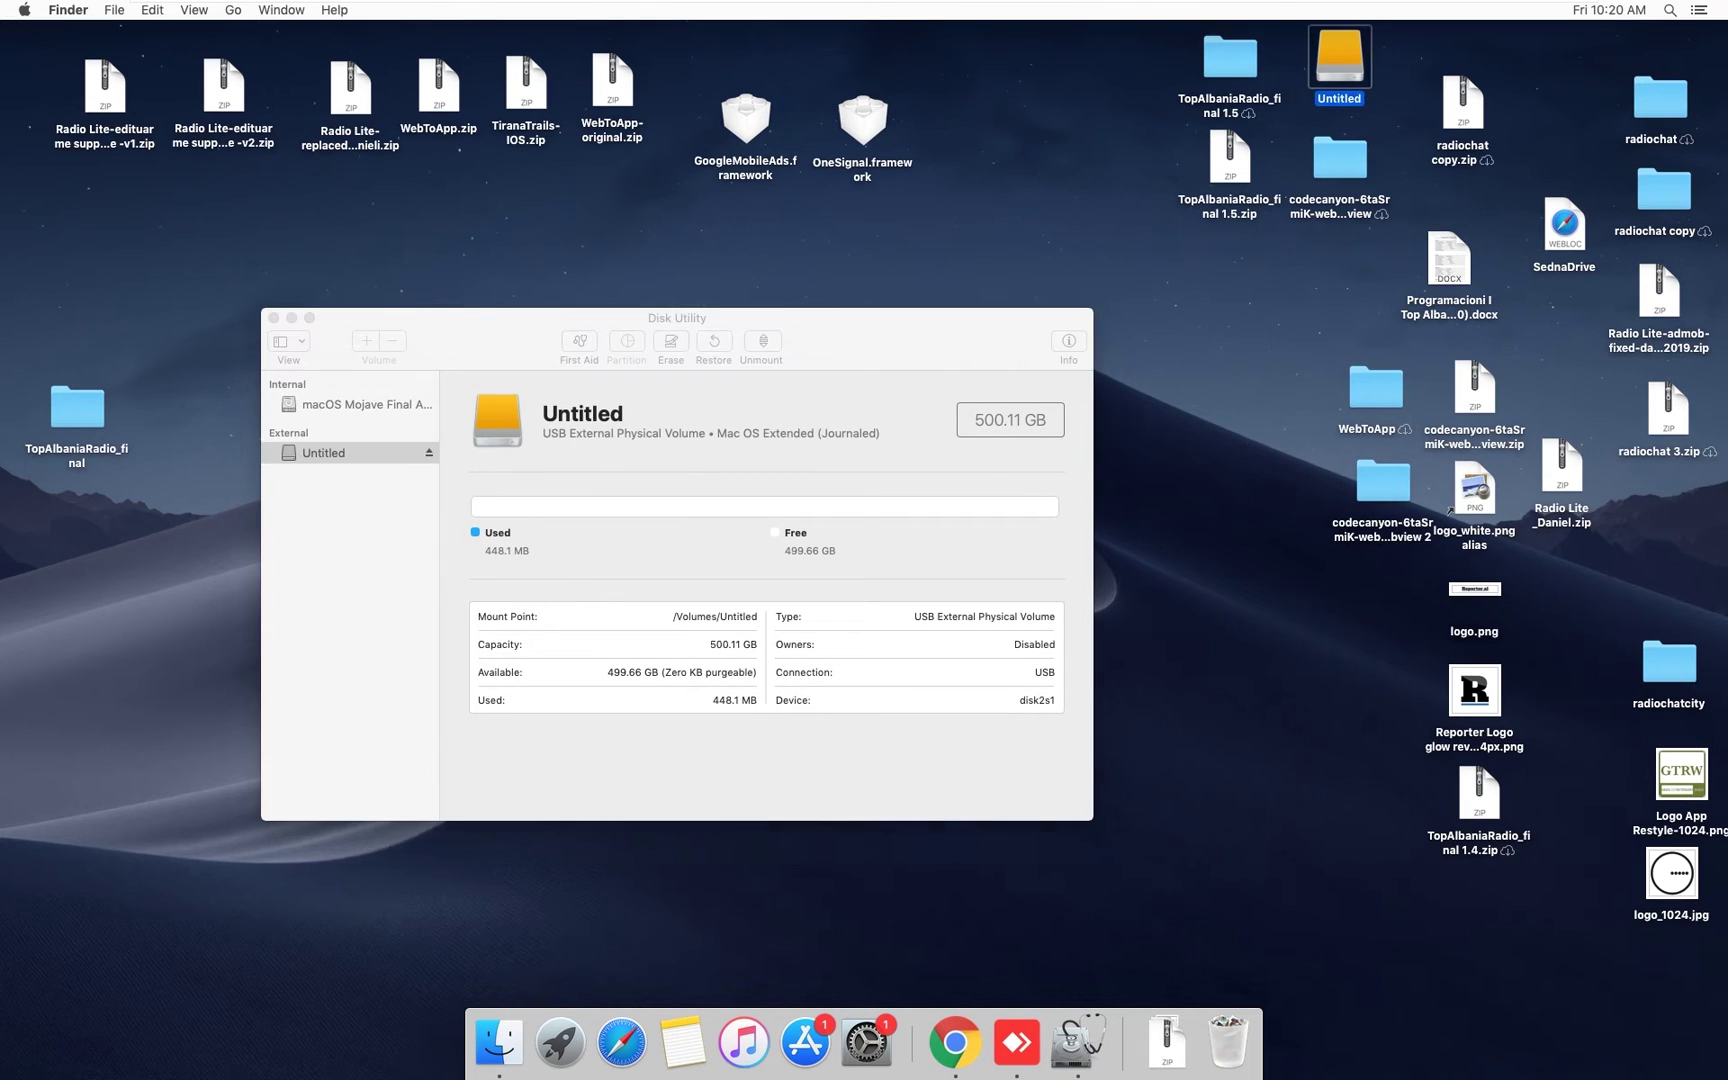
{"action": "left_click_drag", "start_coordinate": [1340, 61], "coordinate": [1227, 380]}
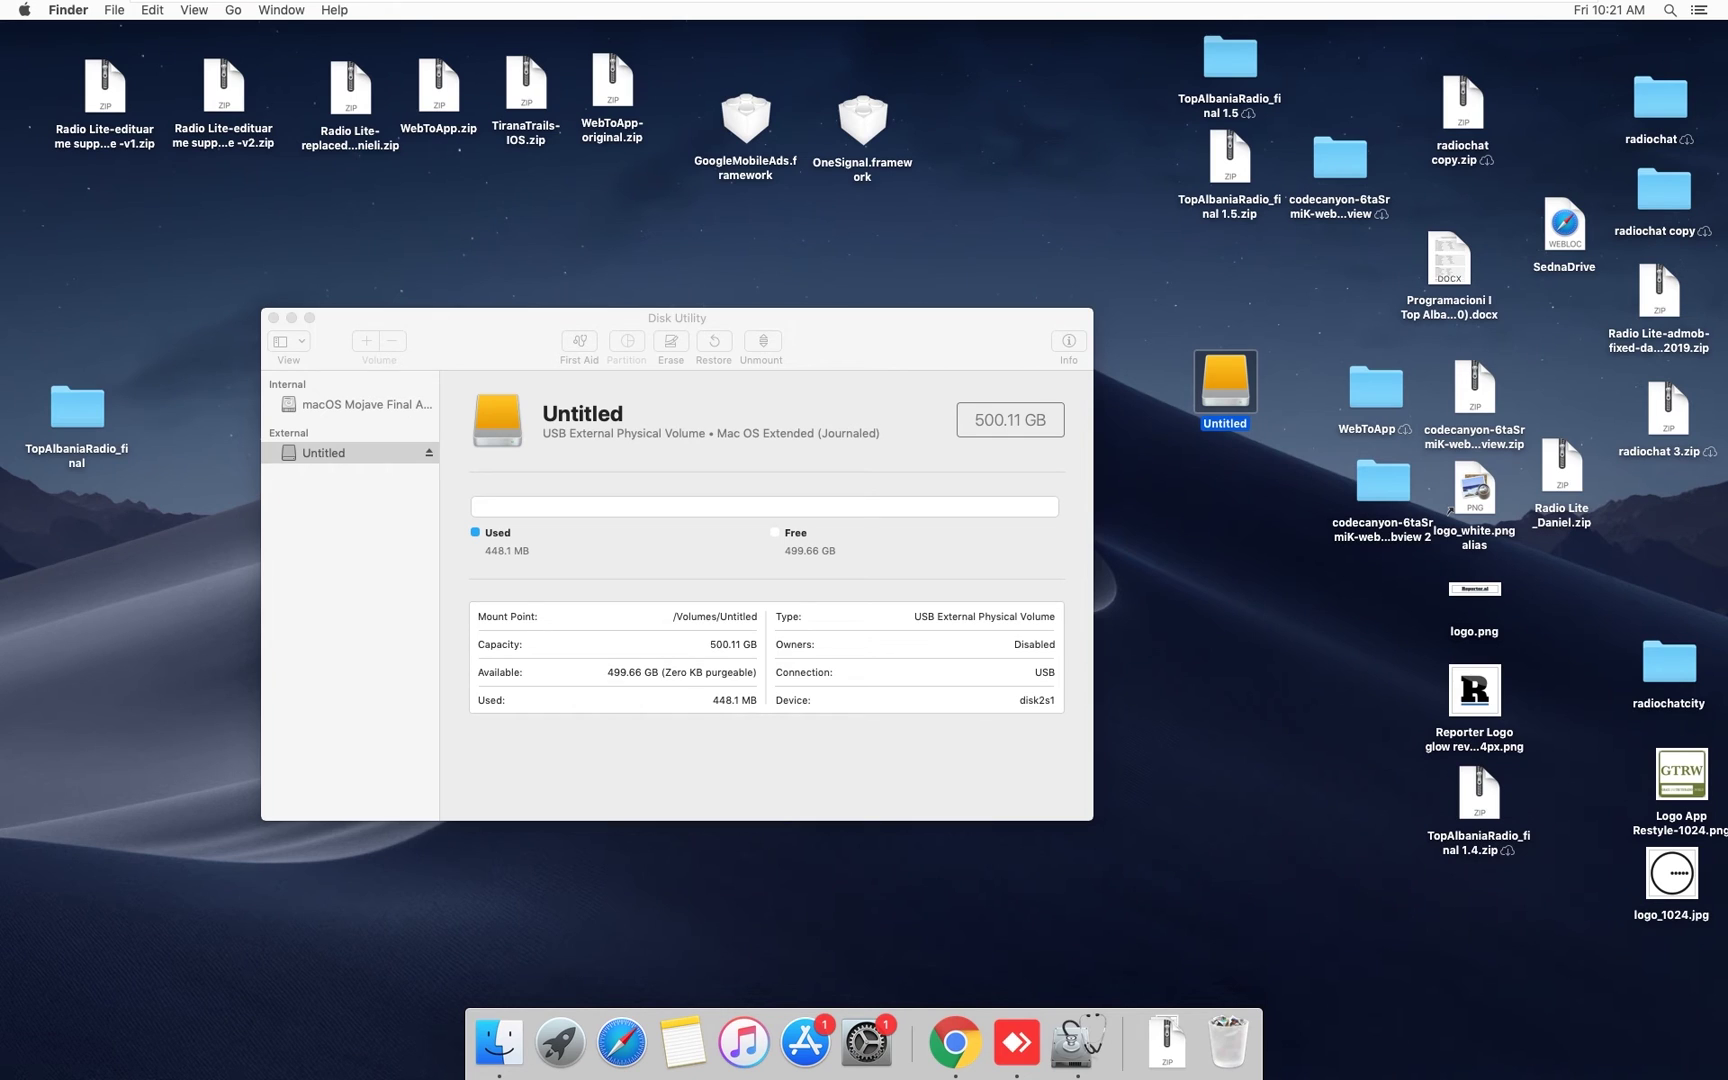
{"action": "key", "text": "Return"}
{"action": "left_click", "coordinate": [676, 567]}
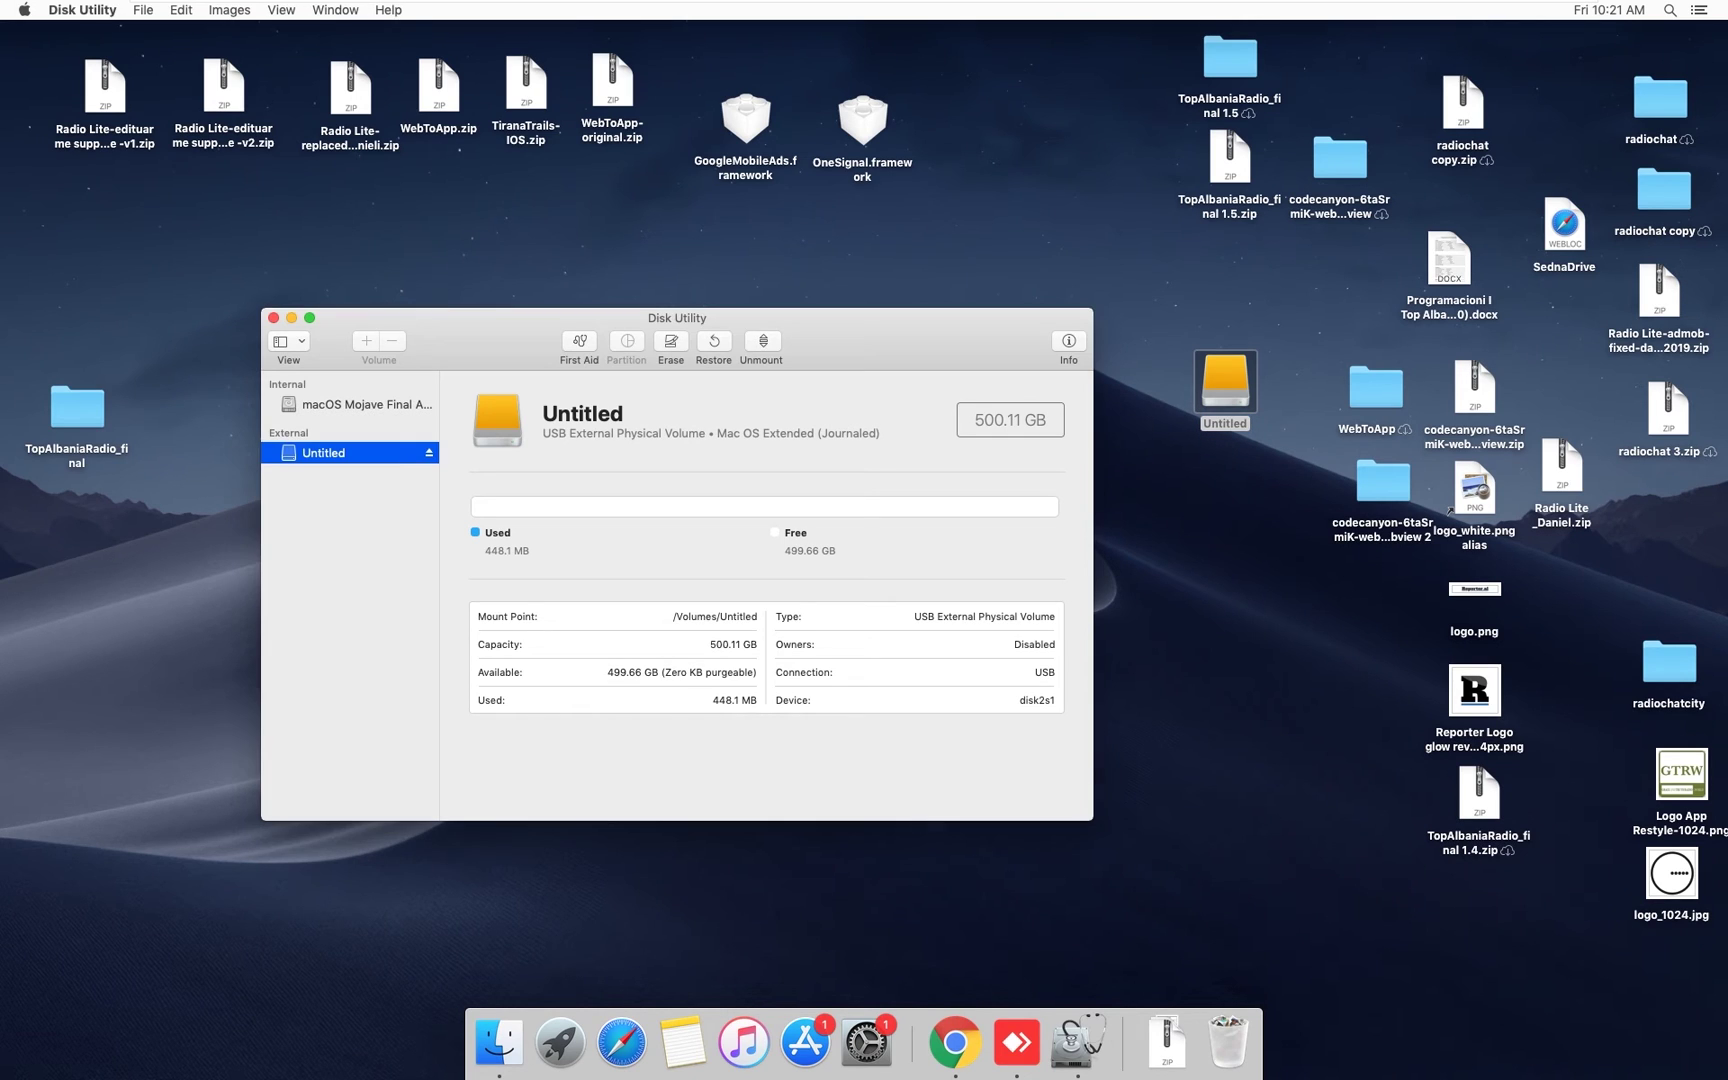